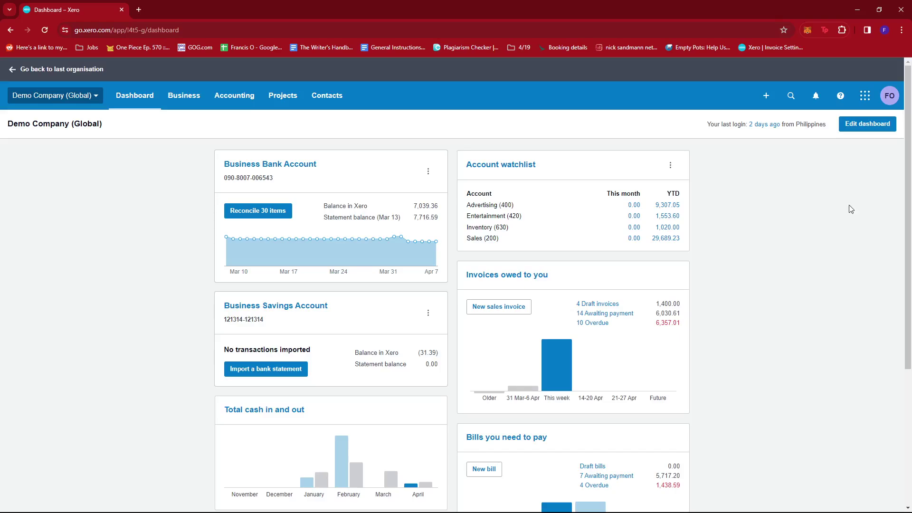
Open the Accounting menu from the Demo Company (Global) dashboard
left_click(240, 101)
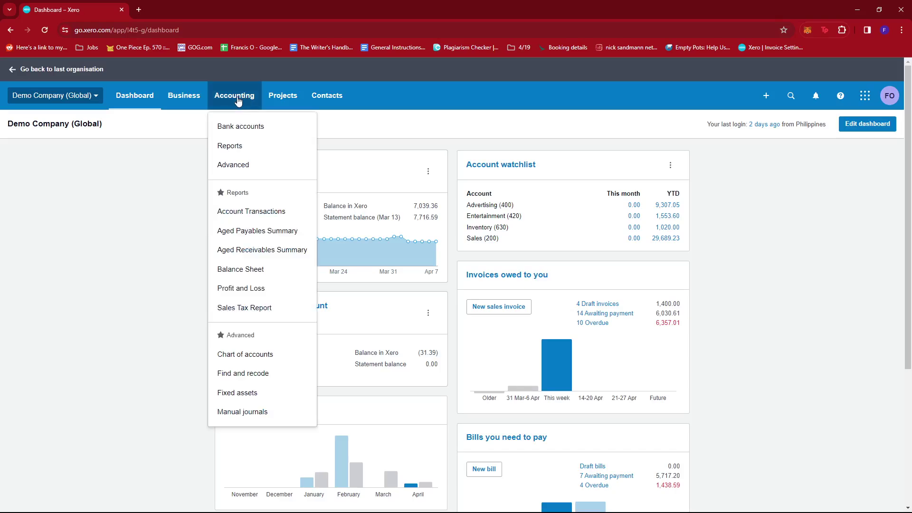
Go to Bank accounts and open the Business Bank Account's Manage Account options
left_click(255, 130)
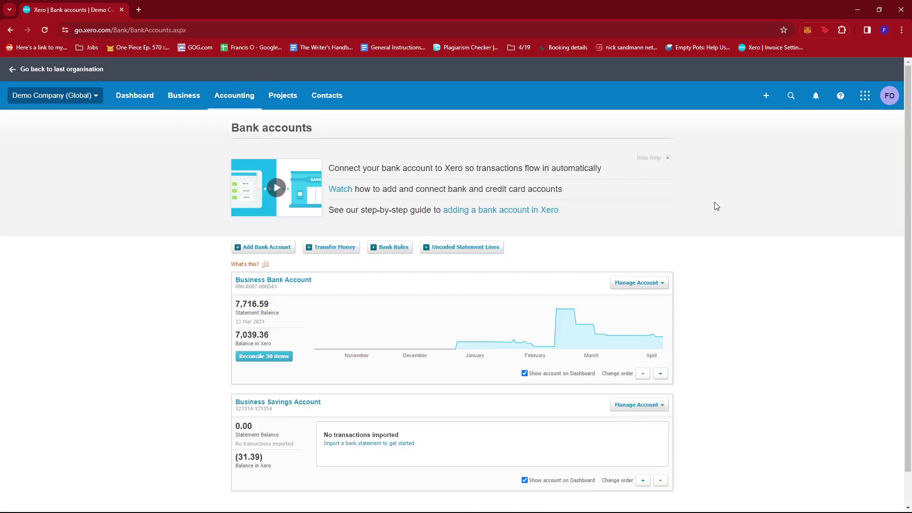
scroll(712, 209, "down", 1)
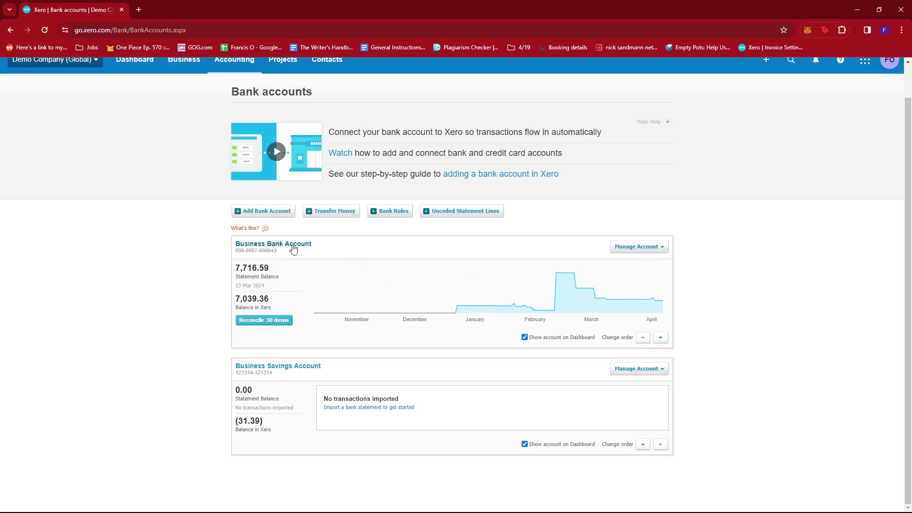
scroll(285, 255, "up", 2)
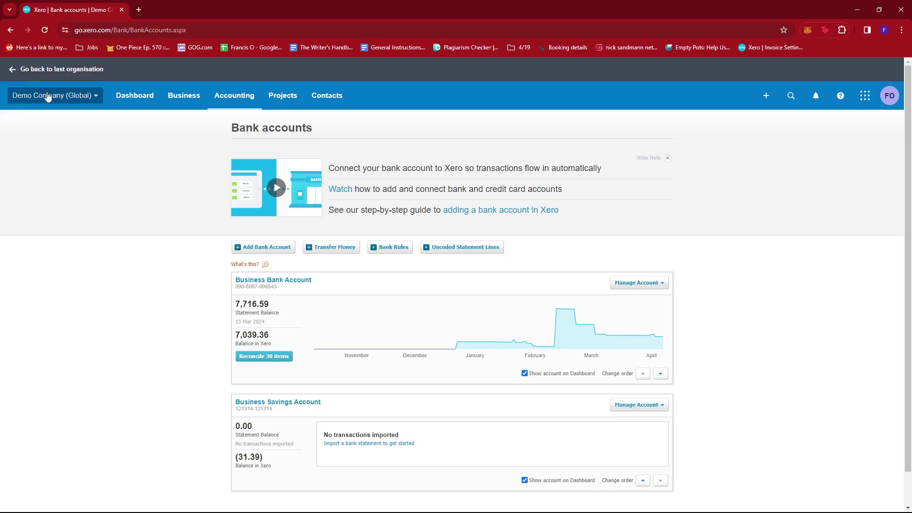
scroll(507, 290, "down", 2)
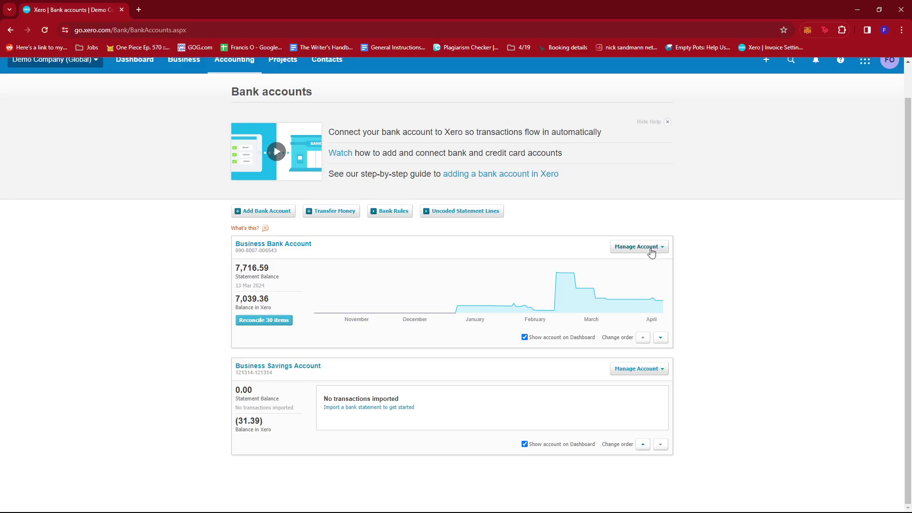
left_click(660, 252)
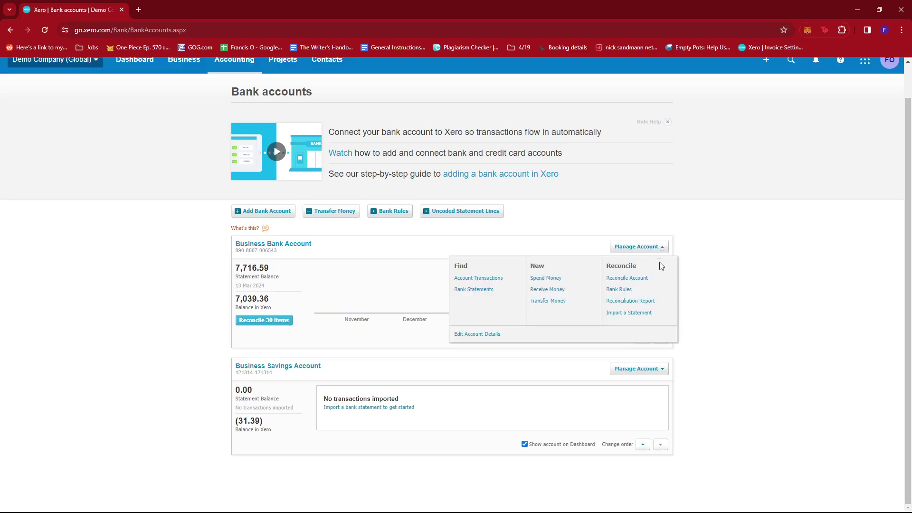
Import 3-column-CSV-import-template.csv into the Business Bank Account and reach the 5-transaction review
left_click(631, 313)
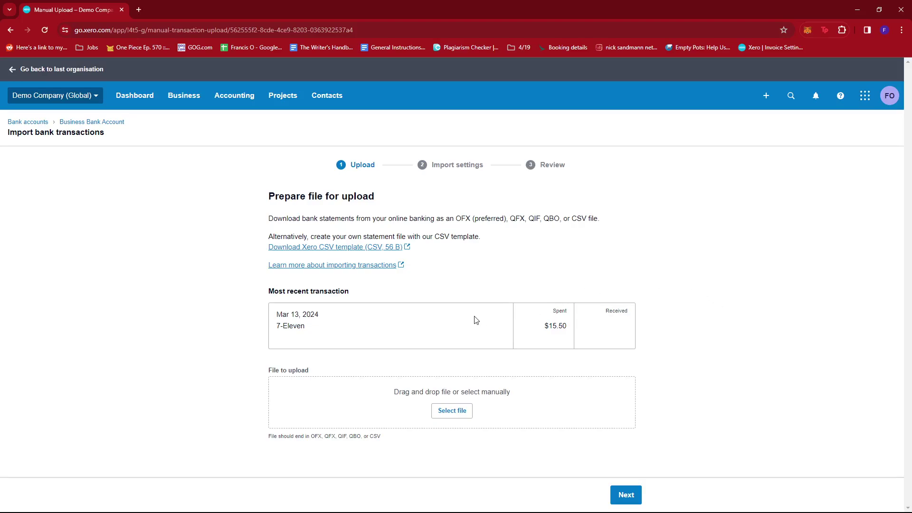
left_click(463, 415)
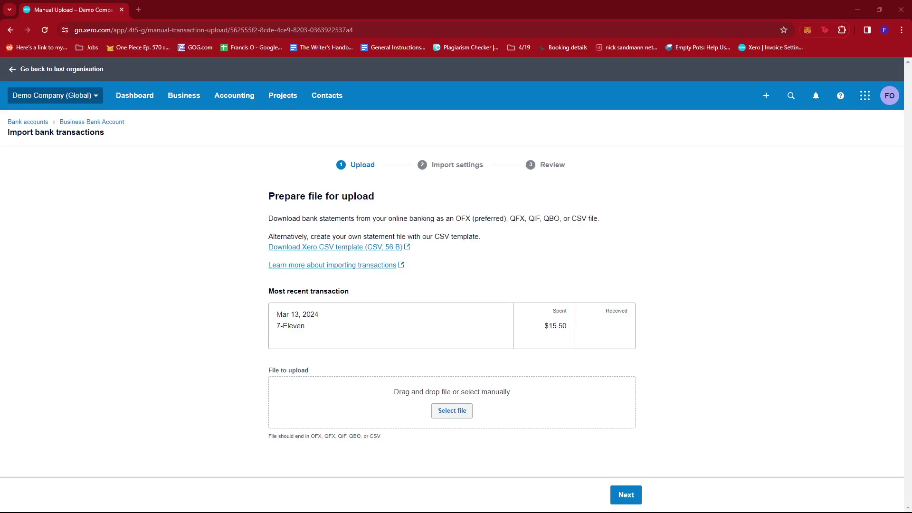
scroll(474, 299, "down", 1)
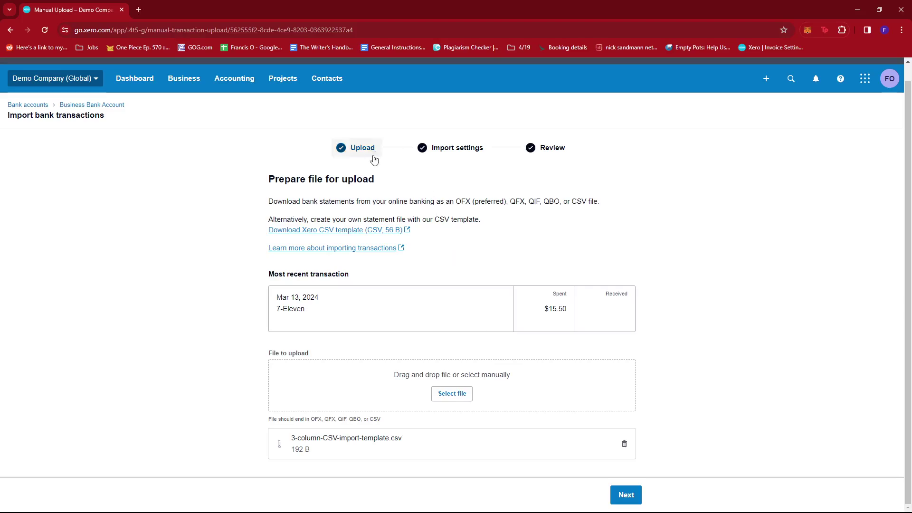
left_click(626, 496)
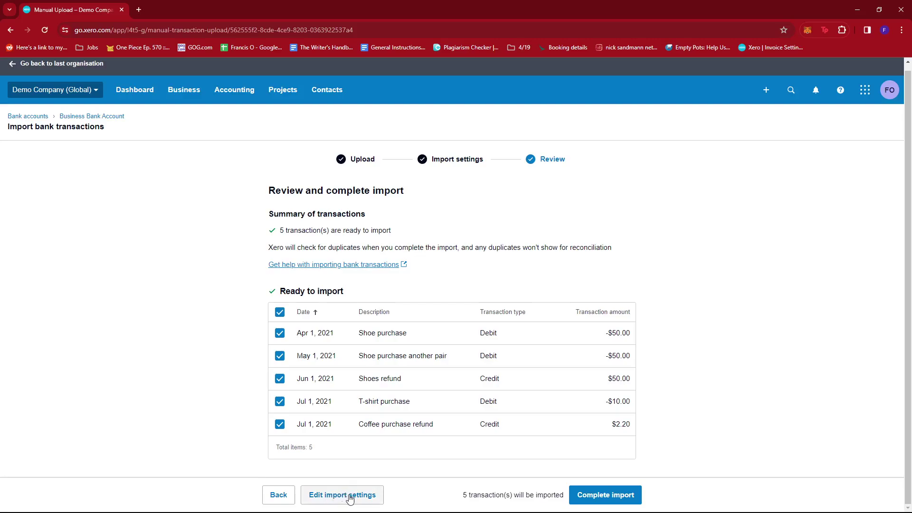
left_click(350, 495)
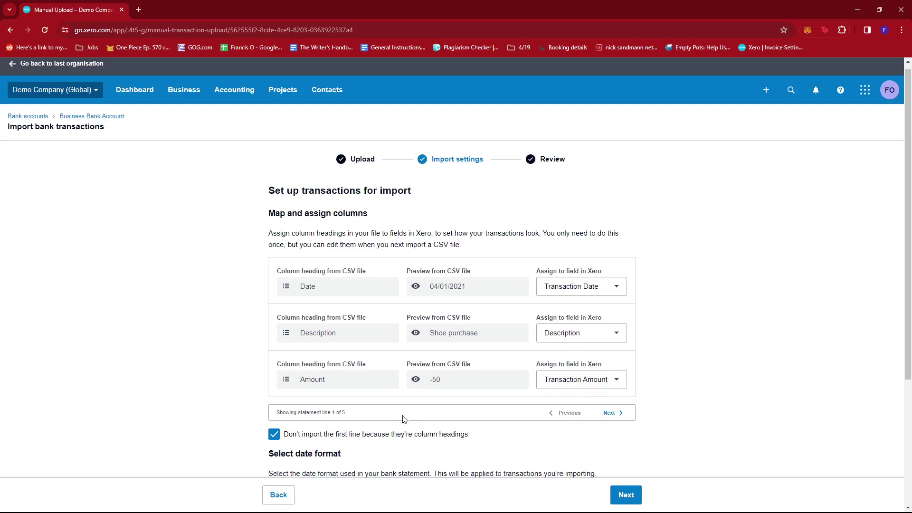
scroll(413, 412, "down", 2)
scroll(431, 261, "down", 1)
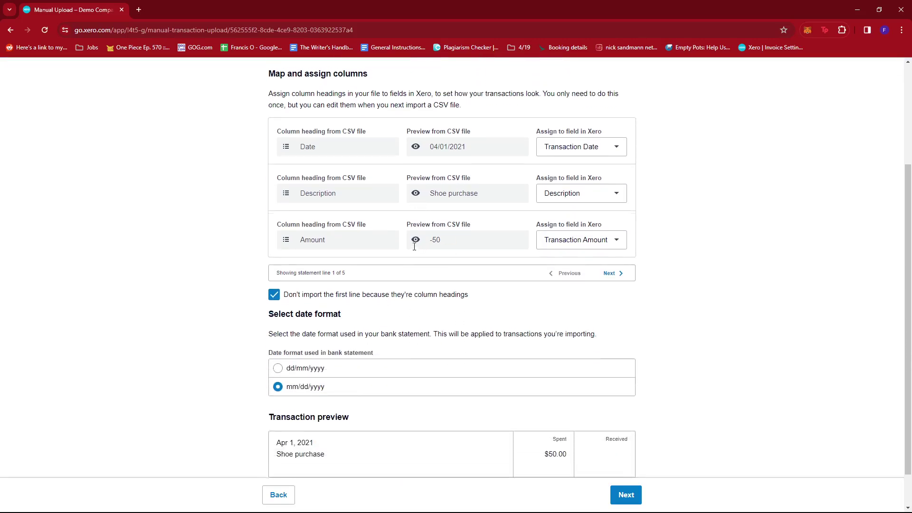
scroll(416, 241, "up", 1)
scroll(416, 255, "up", 1)
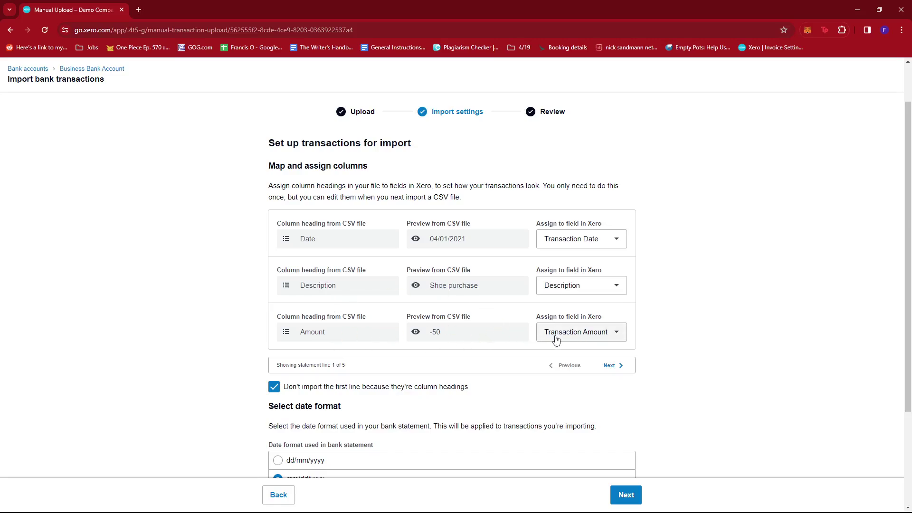
scroll(545, 342, "down", 2)
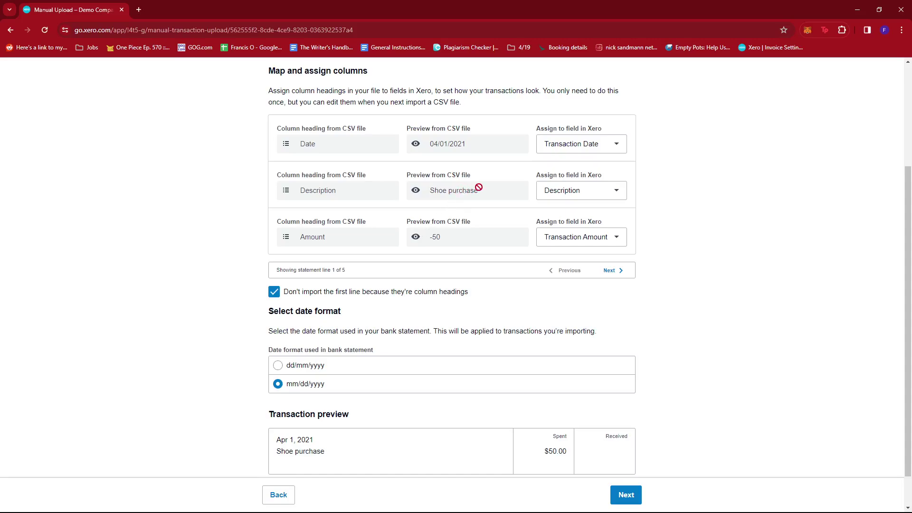
left_click(617, 148)
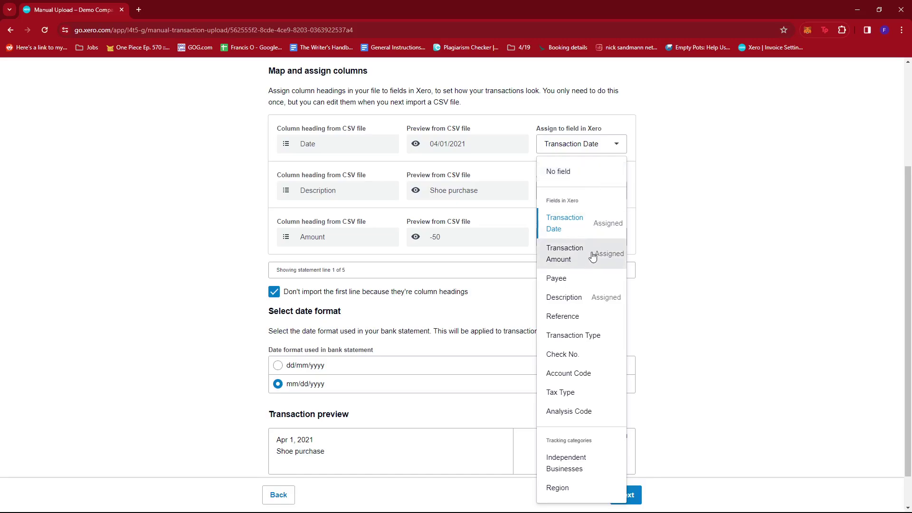
scroll(593, 256, "down", 1)
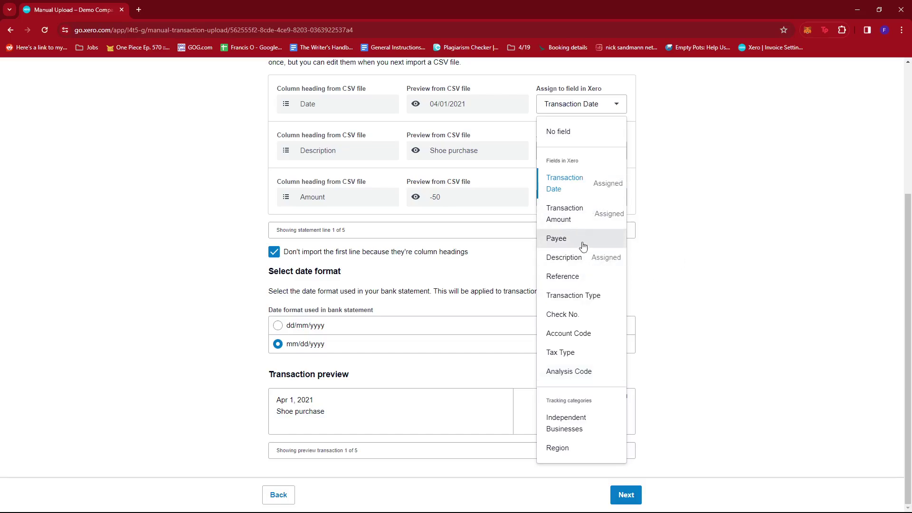
left_click(695, 198)
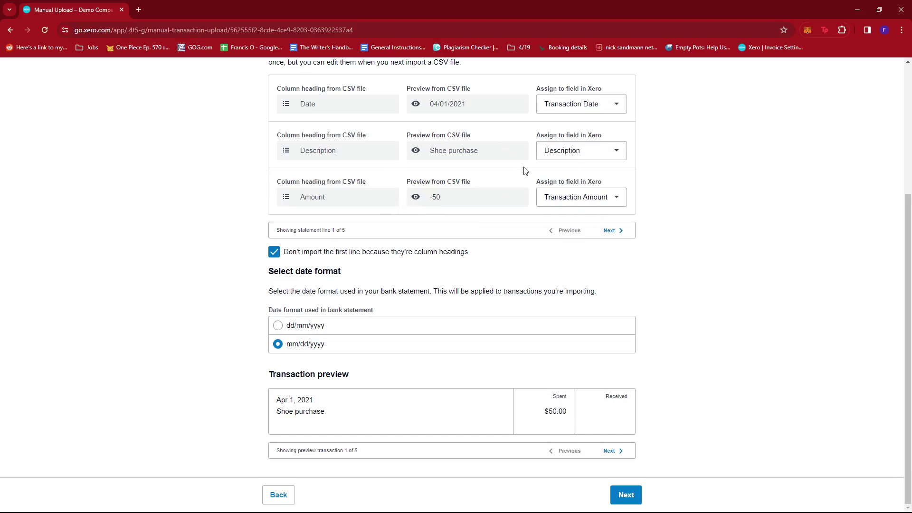
Keep the existing column mapping and complete importing the five statement transactions
scroll(523, 172, "up", 1)
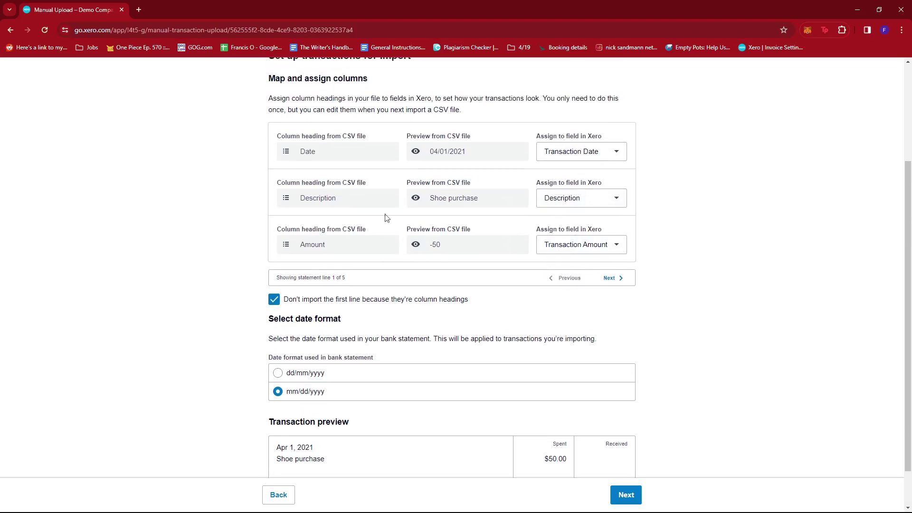
scroll(479, 226, "down", 1)
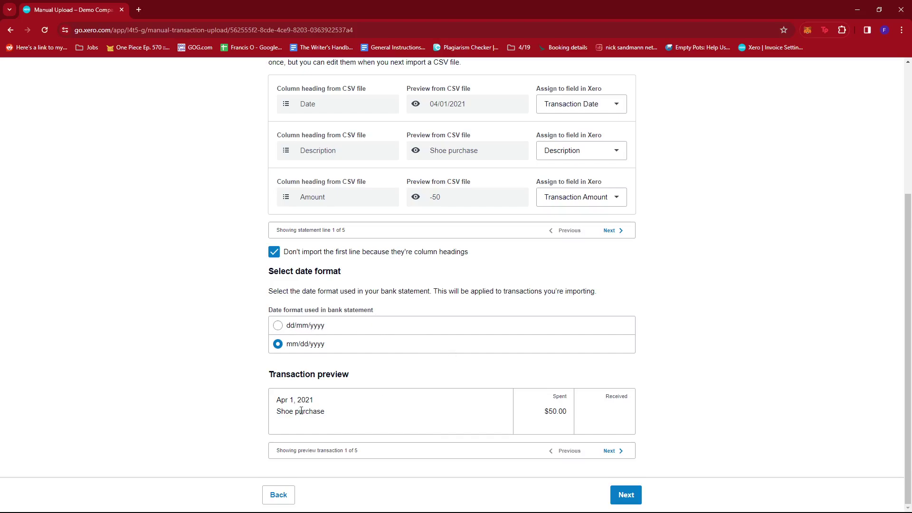
left_click_drag(271, 378, 360, 378)
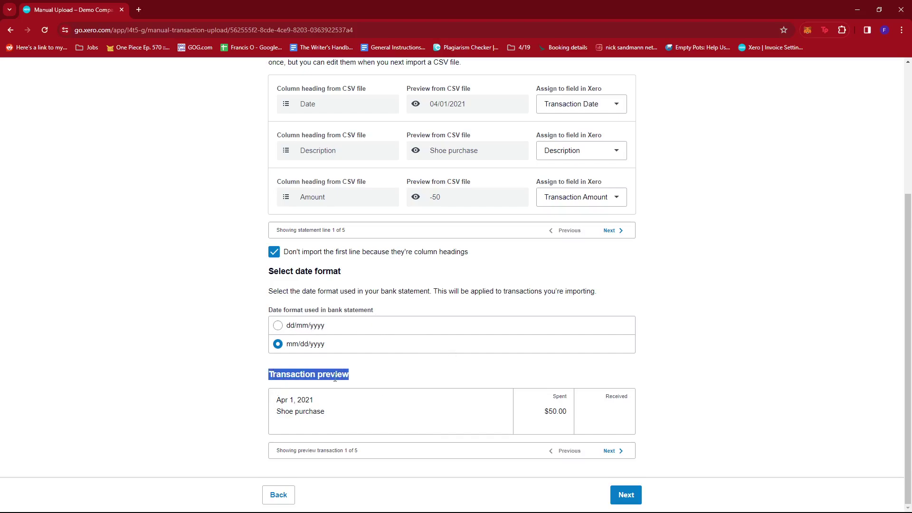
left_click(306, 409)
double_click(307, 409)
left_click(307, 410)
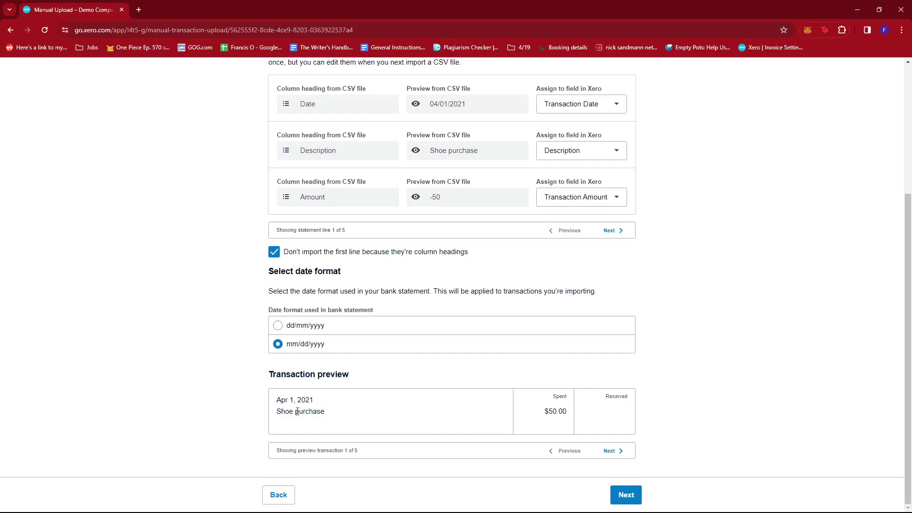
scroll(297, 412, "up", 3)
scroll(297, 411, "down", 3)
left_click(627, 494)
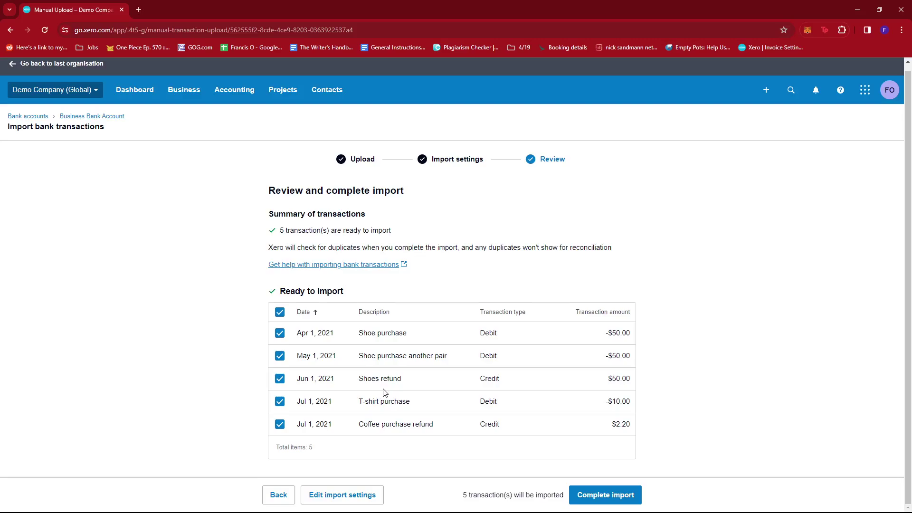
left_click(607, 498)
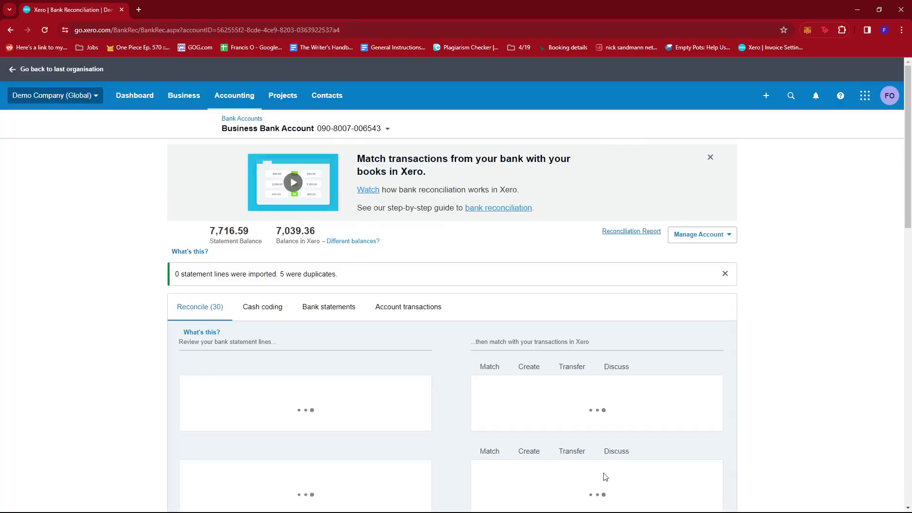
Scroll through the 30 statement lines, including the April–July 2021 shoe, refund and T-shirt entries
scroll(523, 380, "down", 2)
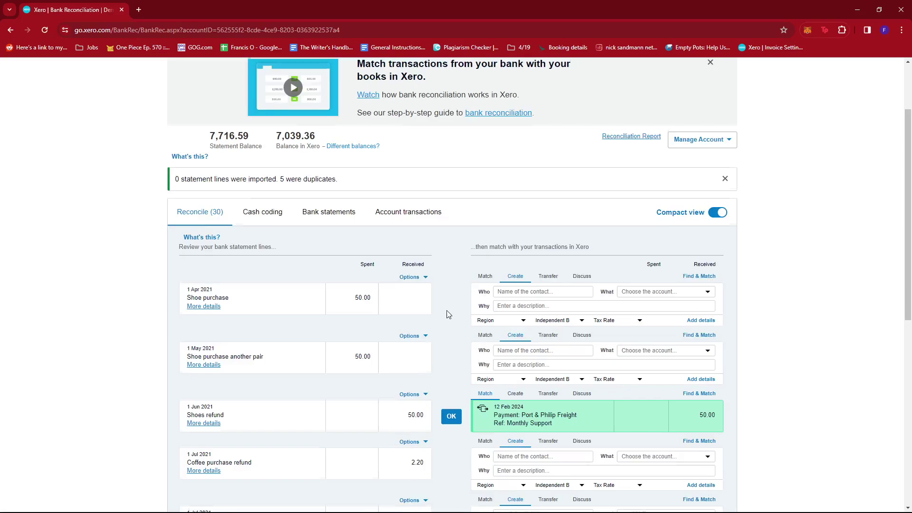
scroll(466, 335, "down", 2)
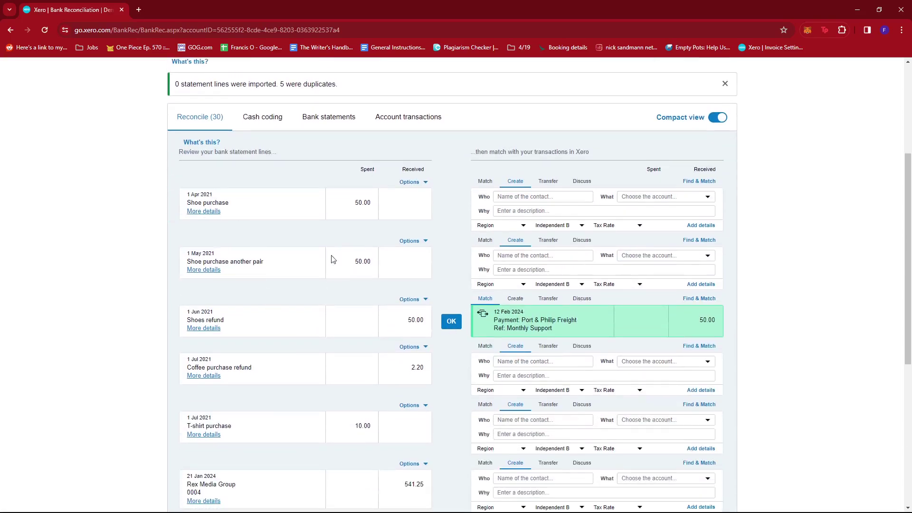
scroll(285, 142, "up", 2)
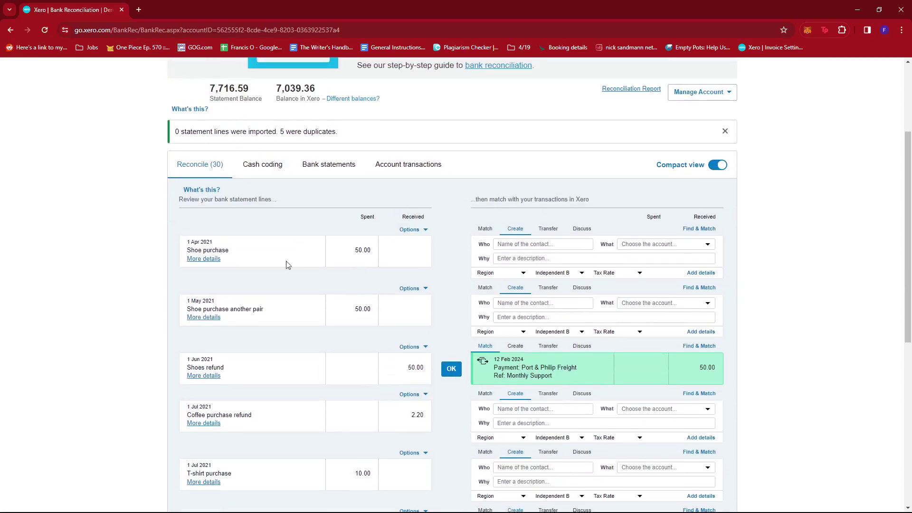
scroll(285, 262, "up", 3)
scroll(346, 259, "down", 4)
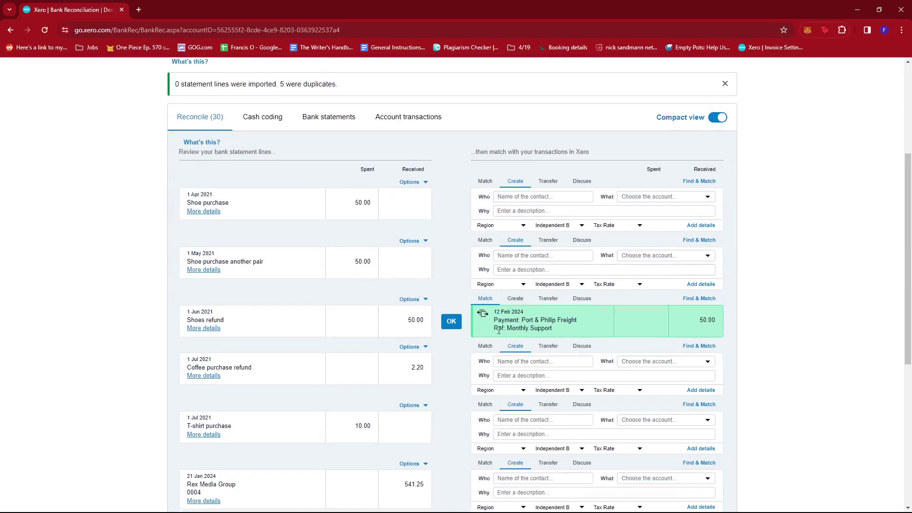
scroll(497, 334, "up", 4)
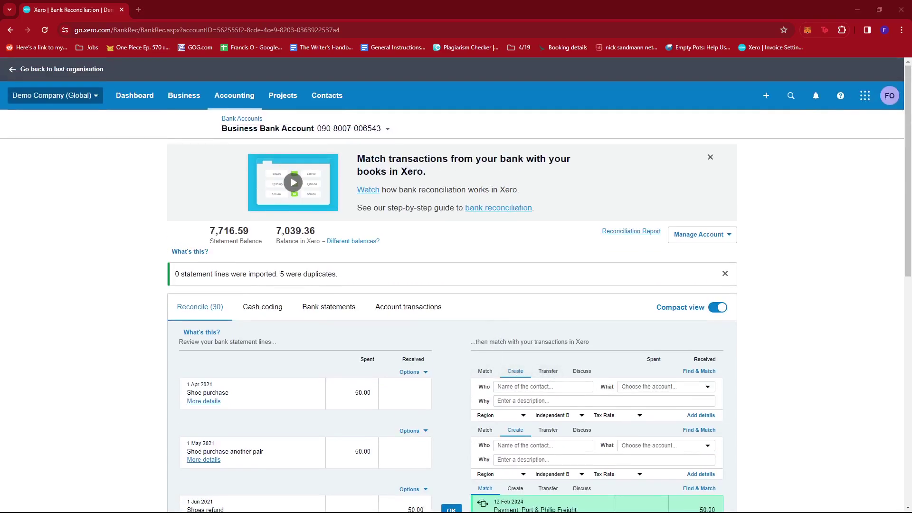